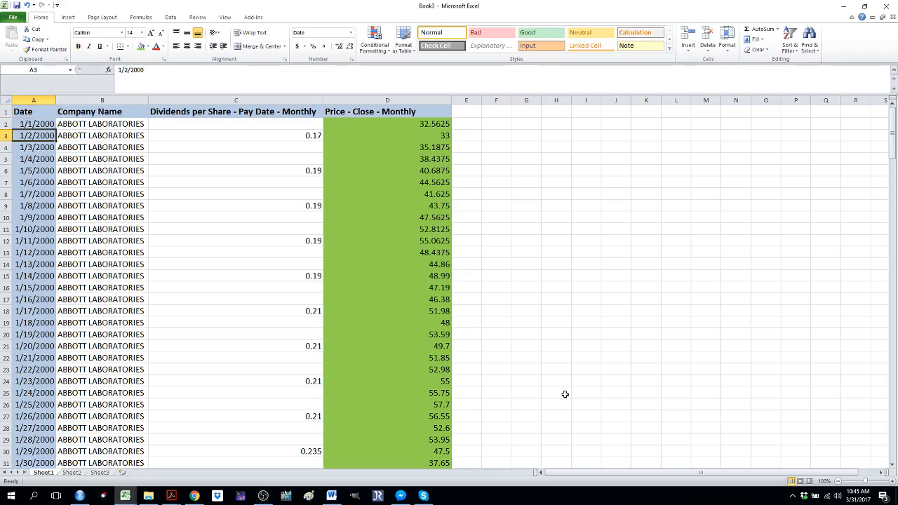
Look through the Date column for dates highlighted in pink as duplicates
{"action": "key", "text": "Down"}
{"action": "key", "text": "Down"}
{"action": "key", "text": "Down"}
{"action": "key", "text": "Down"}
{"action": "key", "text": "Down"}
{"action": "key", "text": "Down"}
{"action": "key", "text": "Down"}
{"action": "key", "text": "Down"}
{"action": "key", "text": "Down"}
{"action": "key", "text": "Down"}
{"action": "key", "text": "Down"}
{"action": "key", "text": "Down"}
{"action": "key", "text": "Down"}
{"action": "key", "text": "Down"}
{"action": "key", "text": "Down"}
{"action": "key", "text": "Down"}
{"action": "key", "text": "Down"}
{"action": "key", "text": "Down"}
{"action": "key", "text": "Down"}
{"action": "key", "text": "Down"}
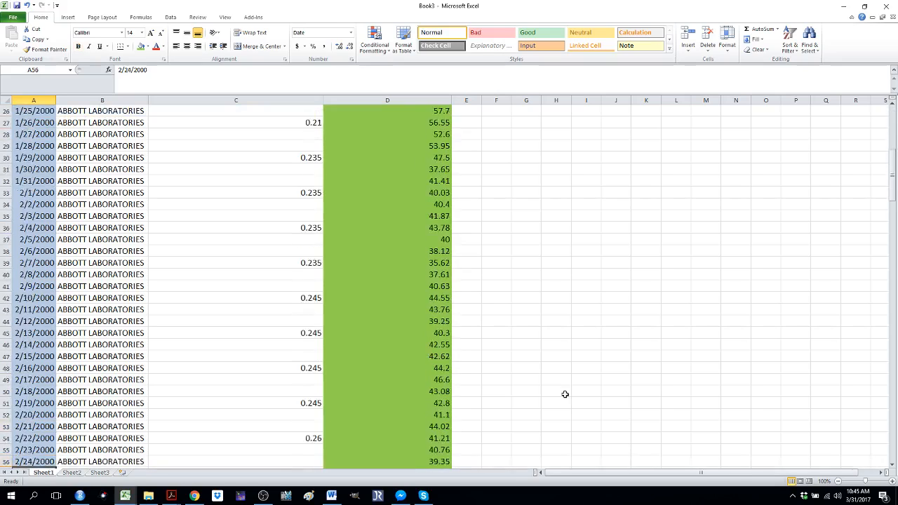
{"action": "key", "text": "Down"}
{"action": "key", "text": "Down"}
{"action": "key", "text": "Down"}
{"action": "key", "text": "Down"}
{"action": "key", "text": "Down"}
{"action": "key", "text": "Down"}
{"action": "key", "text": "Down"}
{"action": "key", "text": "Down"}
{"action": "key", "text": "Down"}
{"action": "key", "text": "Down"}
{"action": "key", "text": "Down"}
{"action": "key", "text": "Down"}
{"action": "key", "text": "Down"}
{"action": "key", "text": "Down"}
{"action": "key", "text": "Down"}
{"action": "key", "text": "Down"}
{"action": "key", "text": "Down"}
{"action": "key", "text": "Down"}
{"action": "key", "text": "Down"}
{"action": "key", "text": "Down"}
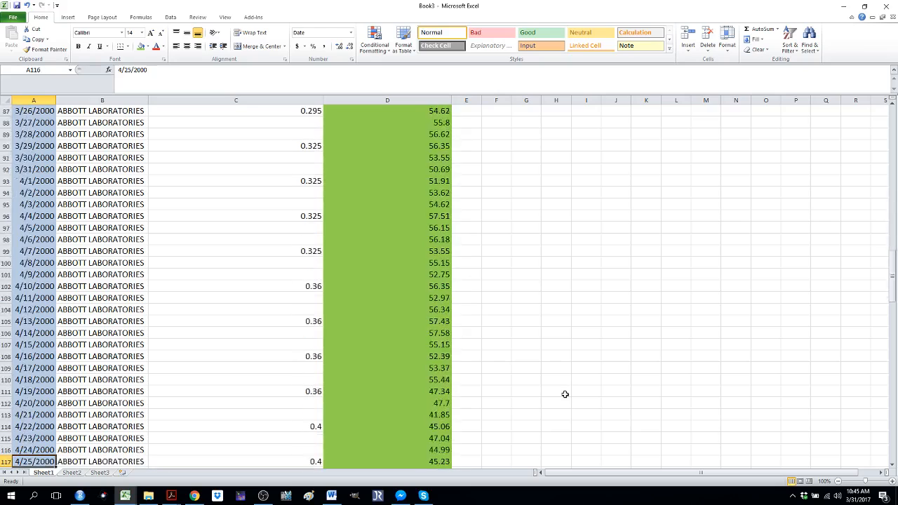
{"action": "key", "text": "Down"}
{"action": "key", "text": "Down"}
{"action": "key", "text": "Down"}
{"action": "key", "text": "Down"}
{"action": "key", "text": "Down"}
{"action": "key", "text": "Down"}
{"action": "key", "text": "Down"}
{"action": "key", "text": "Down"}
{"action": "key", "text": "Down"}
{"action": "key", "text": "Down"}
{"action": "key", "text": "Down"}
{"action": "key", "text": "Down"}
{"action": "key", "text": "Down"}
{"action": "key", "text": "Down"}
{"action": "key", "text": "Down"}
{"action": "key", "text": "Down"}
{"action": "key", "text": "Down"}
{"action": "key", "text": "Down"}
{"action": "key", "text": "Down"}
{"action": "key", "text": "Down"}
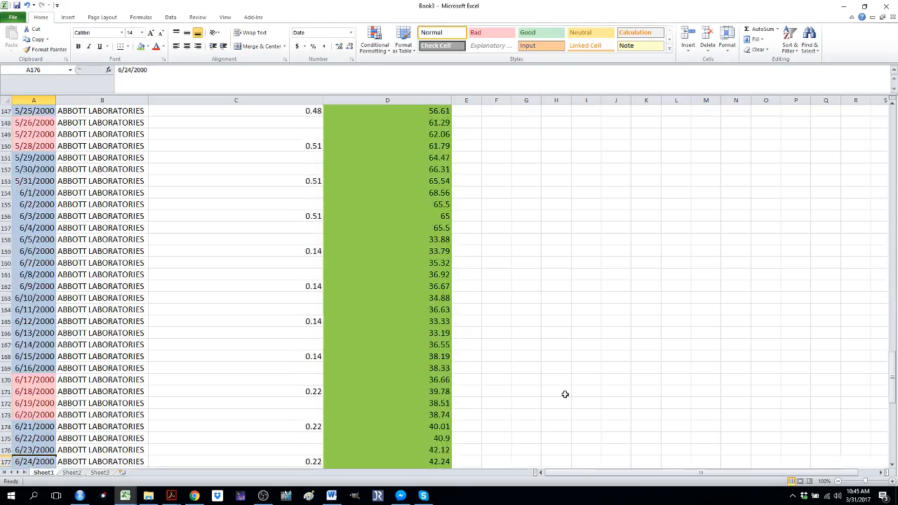
{"action": "key", "text": "Up"}
{"action": "key", "text": "Up"}
{"action": "key", "text": "Up"}
{"action": "key", "text": "Up"}
{"action": "key", "text": "Up"}
{"action": "key", "text": "Up"}
{"action": "key", "text": "Up"}
{"action": "key", "text": "Up"}
{"action": "key", "text": "Up"}
{"action": "key", "text": "Up"}
{"action": "key", "text": "Up"}
{"action": "key", "text": "Up"}
{"action": "key", "text": "Up"}
{"action": "key", "text": "Up"}
{"action": "key", "text": "Up"}
{"action": "key", "text": "Up"}
{"action": "key", "text": "Up"}
{"action": "key", "text": "Up"}
{"action": "key", "text": "Up"}
{"action": "key", "text": "Up"}
{"action": "key", "text": "Up"}
{"action": "key", "text": "Up"}
{"action": "key", "text": "Up"}
{"action": "key", "text": "Up"}
{"action": "key", "text": "Up"}
{"action": "key", "text": "Up"}
{"action": "key", "text": "Up"}
{"action": "key", "text": "Up"}
{"action": "key", "text": "Up"}
{"action": "key", "text": "Up"}
{"action": "key", "text": "Up"}
{"action": "key", "text": "Up"}
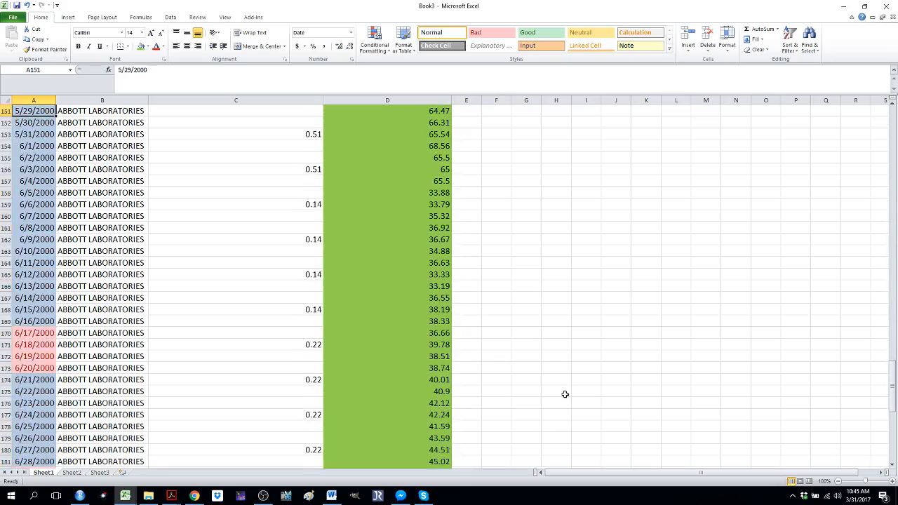
{"action": "key", "text": "Down"}
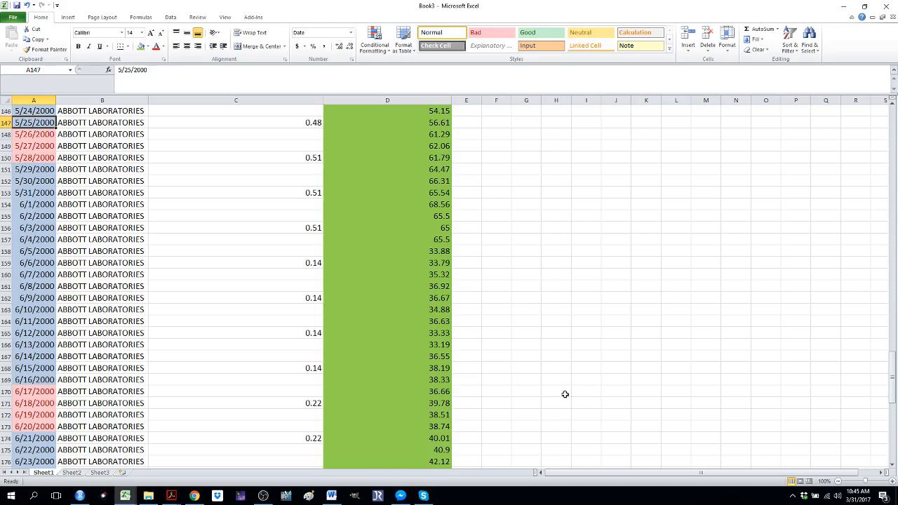
Turn on filtering for the table's header row, starting from cell A1
{"action": "key", "text": "ctrl+Home"}
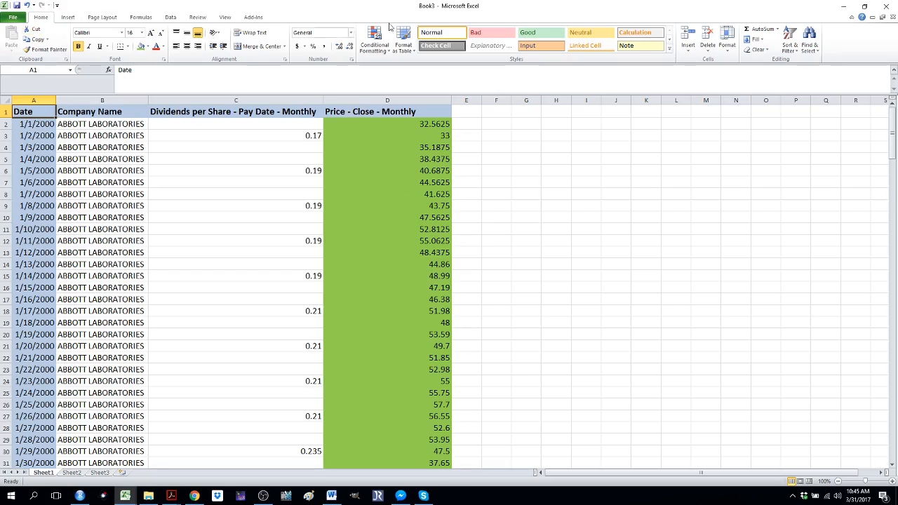
{"action": "left_click", "coordinate": [793, 53]}
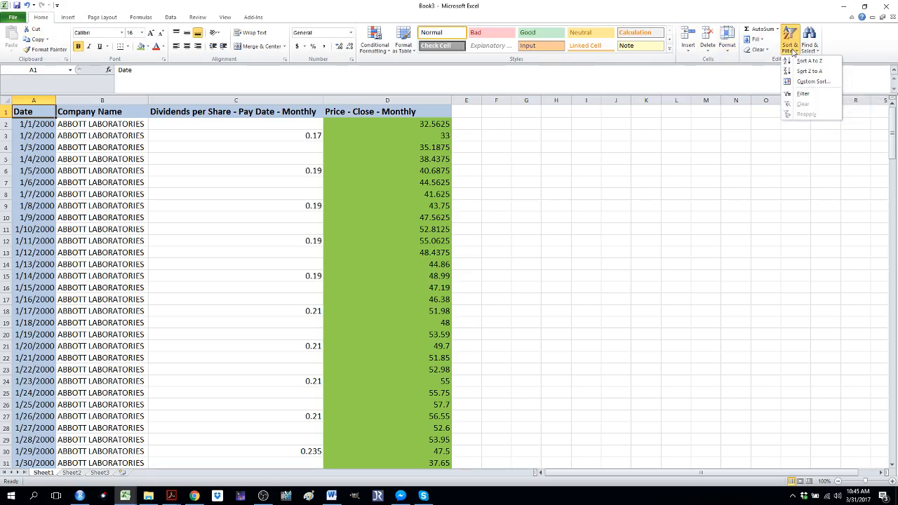
{"action": "left_click", "coordinate": [803, 94]}
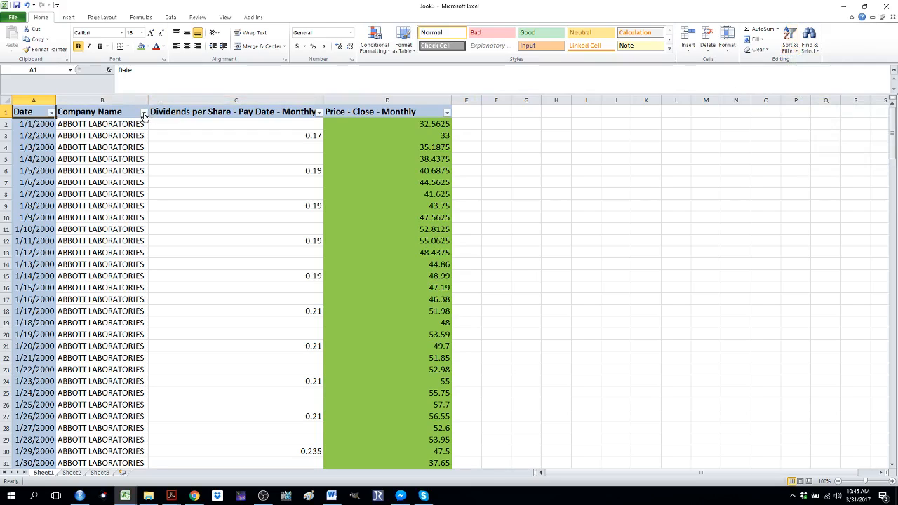
Sort the Date column by cell color with the pink cells placed first
{"action": "left_click", "coordinate": [51, 113]}
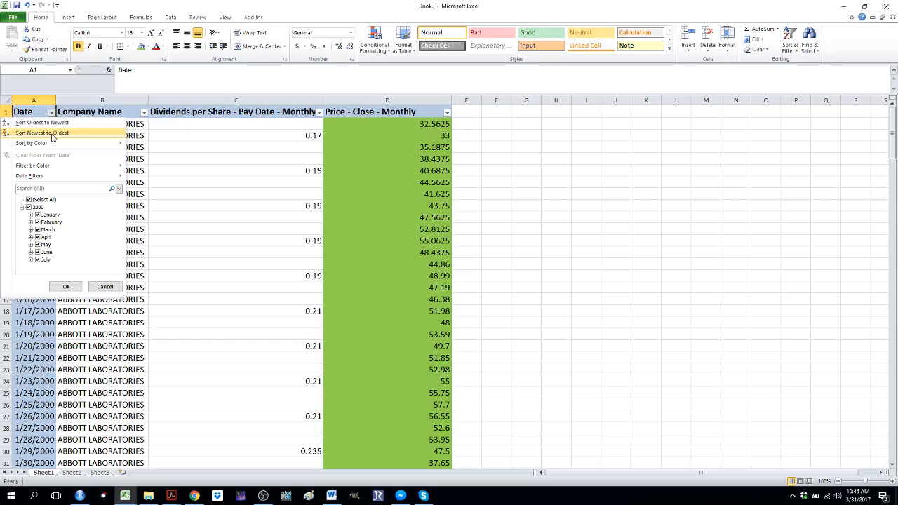
{"action": "mouse_move", "coordinate": [51, 144]}
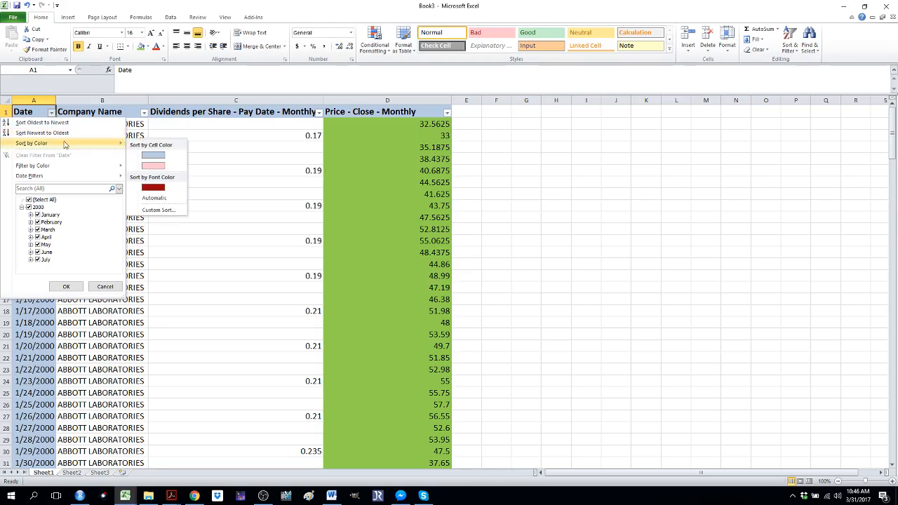
{"action": "left_click", "coordinate": [152, 166]}
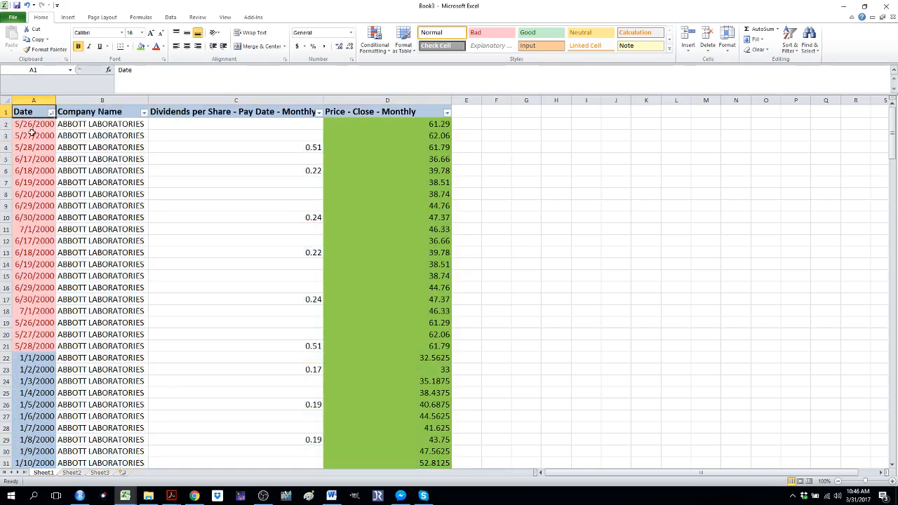
Select the pink-highlighted records in A2:D21 to examine them across all four columns
{"action": "left_click", "coordinate": [29, 126]}
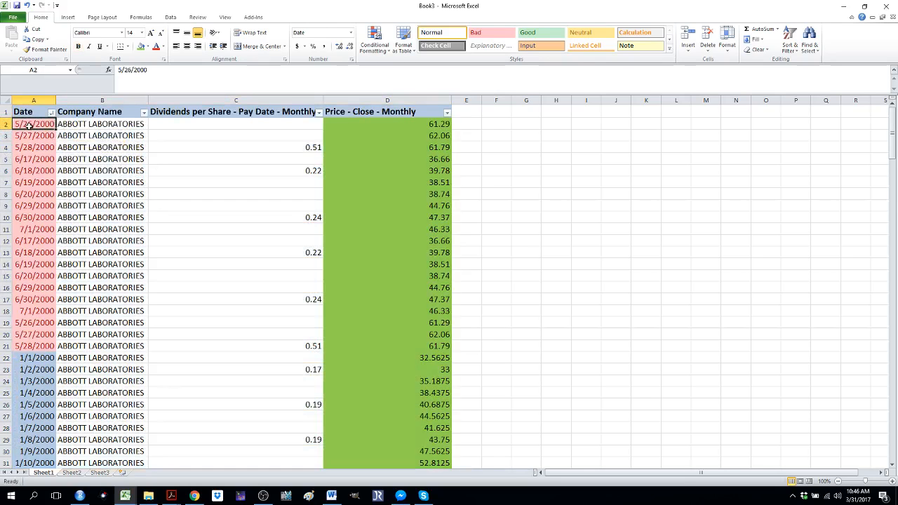
{"action": "key", "text": "shift+Down"}
{"action": "key", "text": "shift+Down"}
{"action": "key", "text": "shift+Down"}
{"action": "key", "text": "shift+Down"}
{"action": "key", "text": "shift+Down"}
{"action": "key", "text": "shift+Down"}
{"action": "key", "text": "shift+Down"}
{"action": "key", "text": "shift+Down"}
{"action": "key", "text": "shift+Down"}
{"action": "key", "text": "shift+Down"}
{"action": "key", "text": "shift+Down"}
{"action": "key", "text": "shift+Down"}
{"action": "key", "text": "shift+Down"}
{"action": "key", "text": "shift+Down"}
{"action": "key", "text": "shift+Down"}
{"action": "key", "text": "shift+Down"}
{"action": "key", "text": "shift+Down"}
{"action": "key", "text": "shift+Down"}
{"action": "key", "text": "shift+Down"}
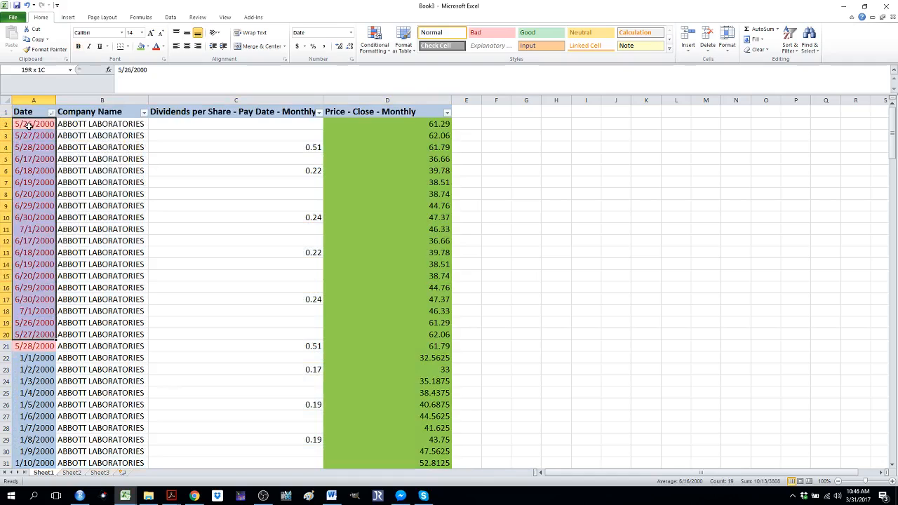
{"action": "key", "text": "shift+Right"}
{"action": "key", "text": "shift+Right"}
{"action": "key", "text": "shift+Right"}
{"action": "key", "text": "shift+Right"}
{"action": "key", "text": "shift+Left"}
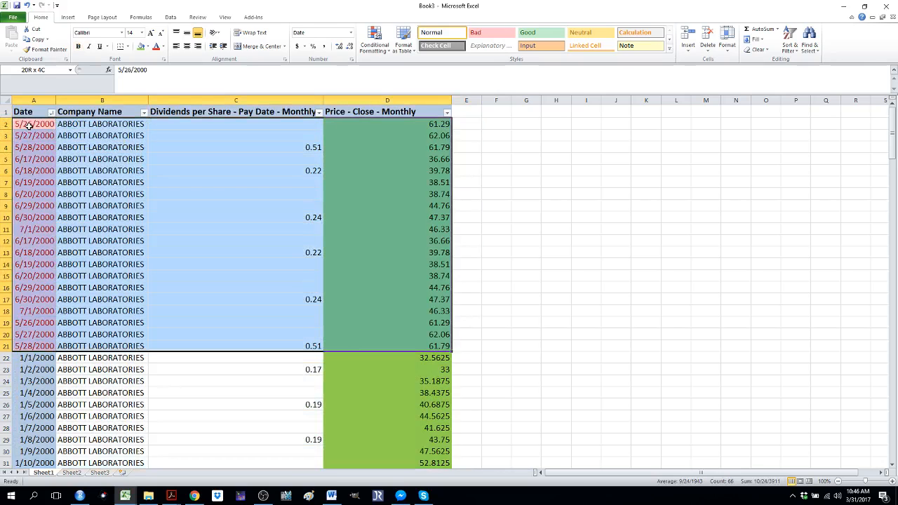
Compare the first record's date in A2 with its repeated date further down among the pink cells
{"action": "left_click", "coordinate": [29, 125]}
{"action": "key", "text": "Right"}
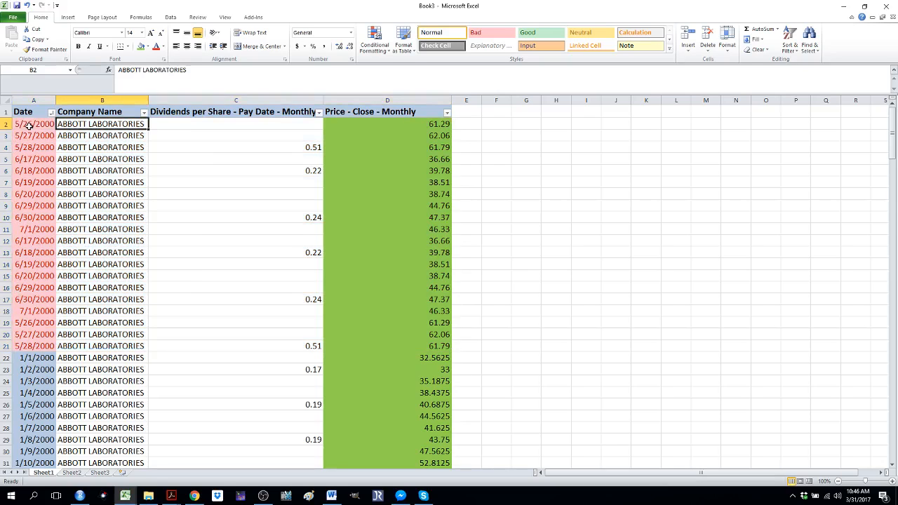
{"action": "key", "text": "Right"}
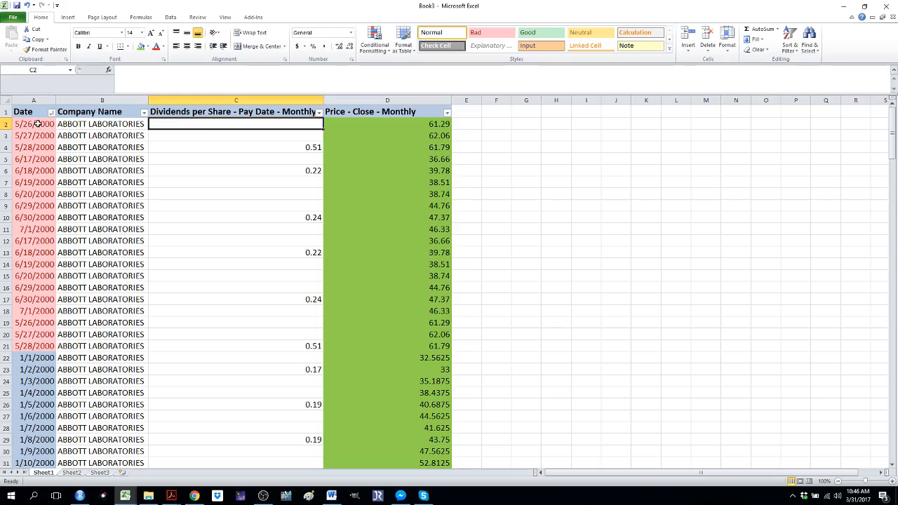
{"action": "key", "text": "Left"}
{"action": "key", "text": "Left"}
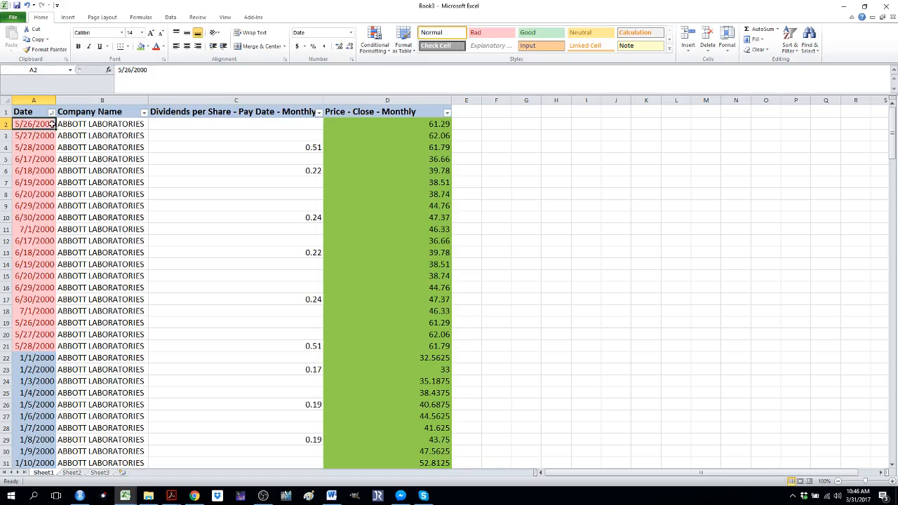
{"action": "key", "text": "Down"}
{"action": "key", "text": "Down"}
{"action": "key", "text": "Down"}
{"action": "key", "text": "Down"}
{"action": "key", "text": "Down"}
{"action": "key", "text": "Down"}
{"action": "key", "text": "Down"}
{"action": "key", "text": "Down"}
{"action": "key", "text": "Down"}
{"action": "key", "text": "Down"}
{"action": "key", "text": "Down"}
{"action": "key", "text": "Down"}
{"action": "key", "text": "Down"}
{"action": "key", "text": "Down"}
{"action": "key", "text": "Down"}
{"action": "key", "text": "Down"}
{"action": "key", "text": "Down"}
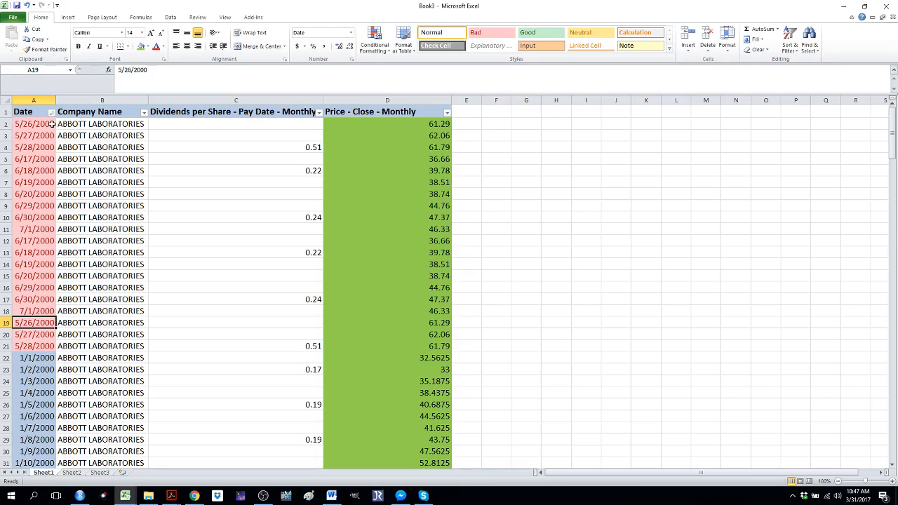
{"action": "key", "text": "Up"}
{"action": "key", "text": "Up"}
{"action": "key", "text": "Up"}
{"action": "key", "text": "Up"}
{"action": "key", "text": "Up"}
{"action": "key", "text": "Up"}
{"action": "key", "text": "Up"}
{"action": "key", "text": "Up"}
{"action": "key", "text": "Up"}
{"action": "key", "text": "Up"}
{"action": "key", "text": "Up"}
{"action": "key", "text": "Up"}
{"action": "key", "text": "Up"}
{"action": "key", "text": "Up"}
{"action": "key", "text": "Up"}
{"action": "key", "text": "Up"}
{"action": "key", "text": "Up"}
{"action": "key", "text": "Up"}
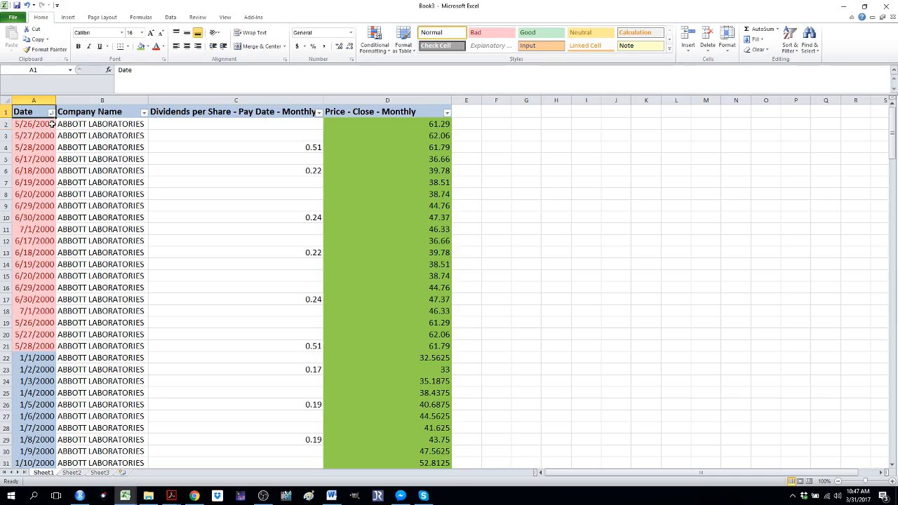
Remove duplicates from the dates below the header, expanding the selection and checking Date, Company Name, Dividends per Share and Price columns
{"action": "key", "text": "Down"}
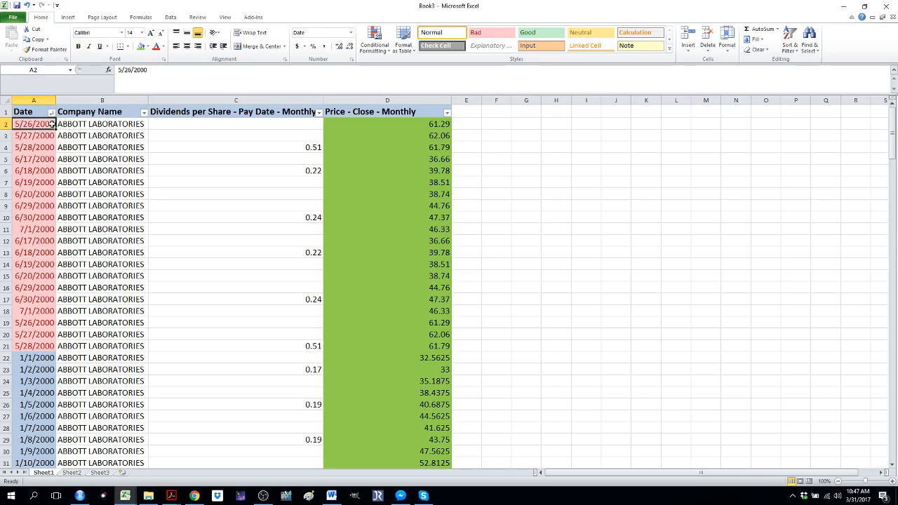
{"action": "key", "text": "ctrl+shift+Down"}
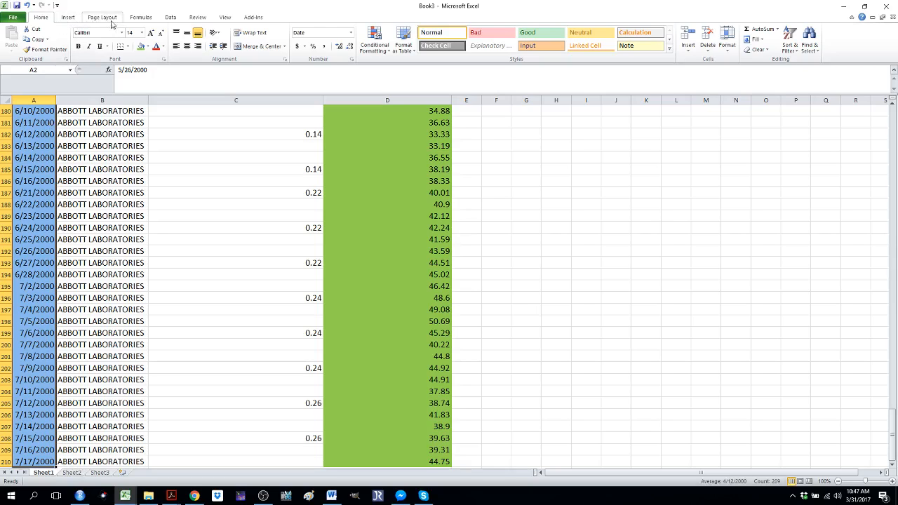
{"action": "left_click", "coordinate": [172, 17]}
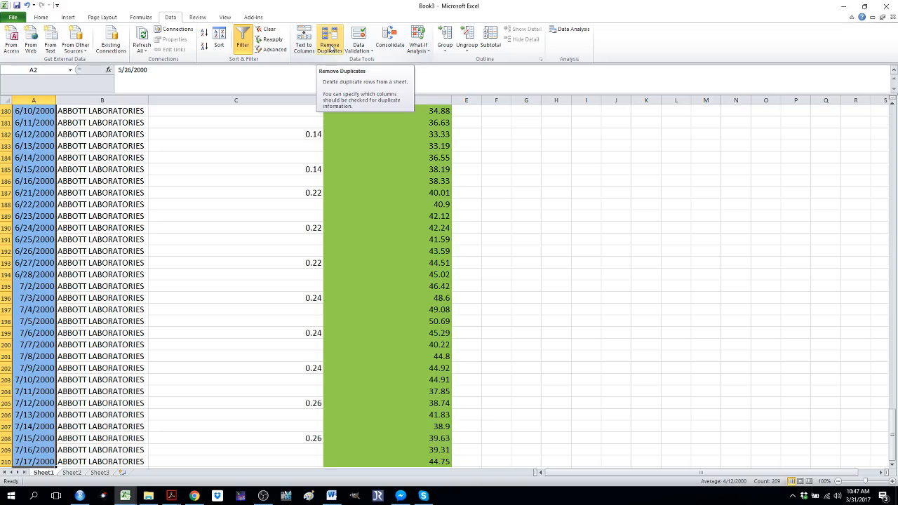
{"action": "left_click", "coordinate": [330, 46]}
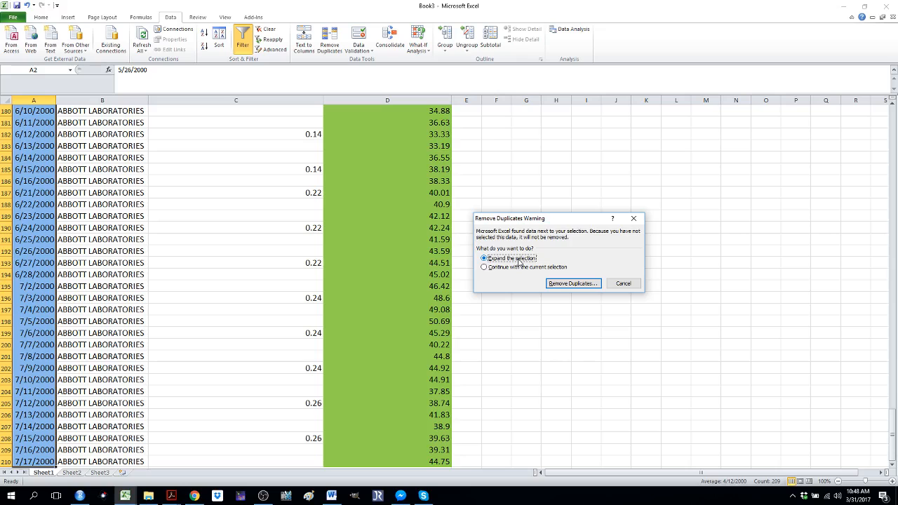
{"action": "left_click", "coordinate": [566, 284]}
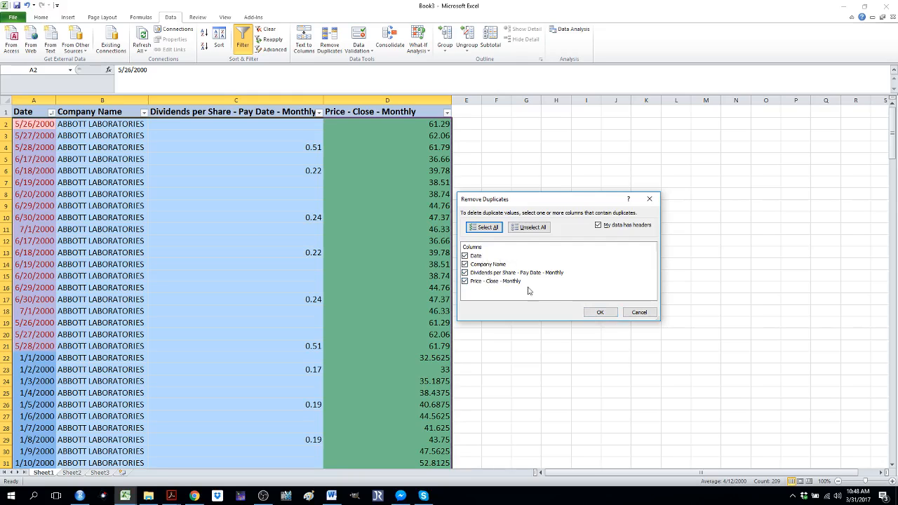
{"action": "left_click", "coordinate": [599, 313]}
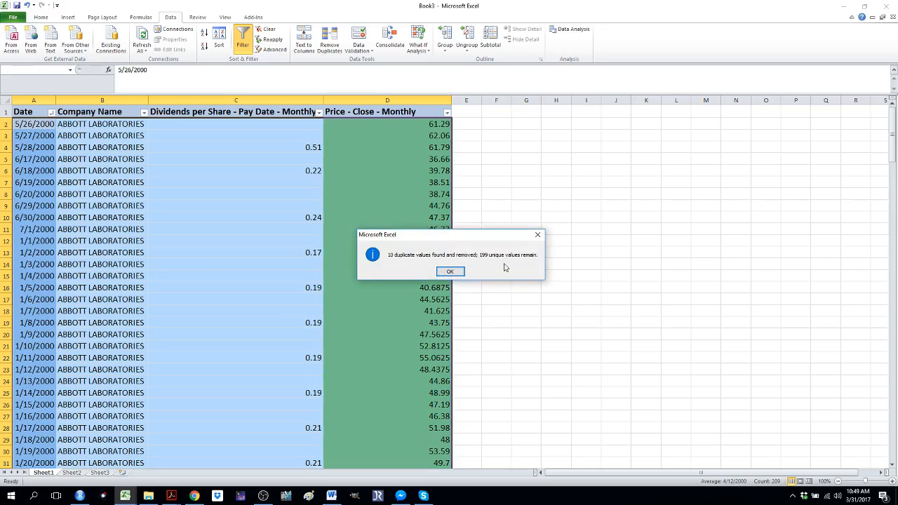
{"action": "left_click", "coordinate": [451, 271]}
Sort the Date column from oldest to newest and check the list from its first to its last date
{"action": "left_click", "coordinate": [173, 183]}
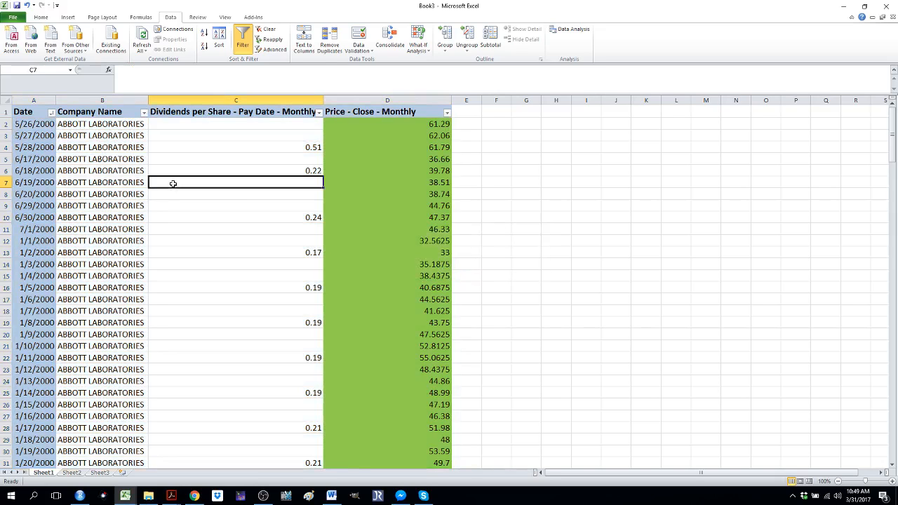
{"action": "key", "text": "Left"}
{"action": "key", "text": "Left"}
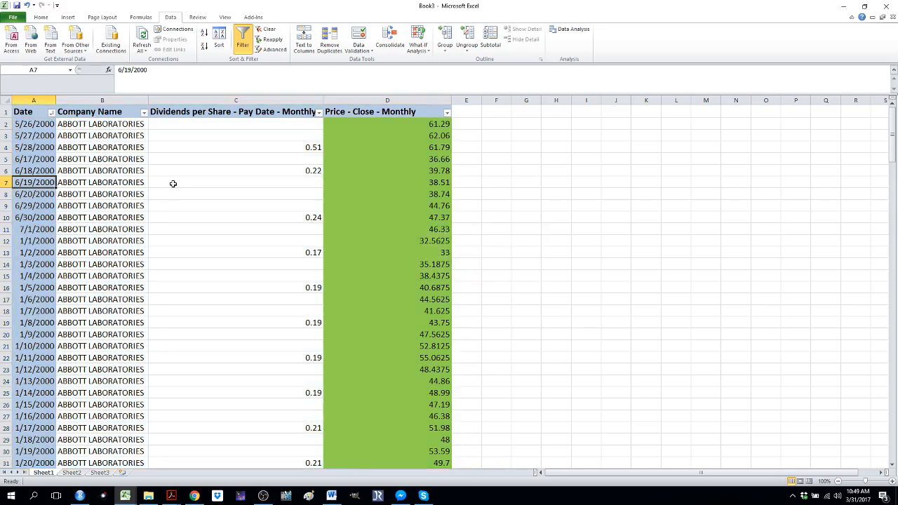
{"action": "left_click", "coordinate": [51, 113]}
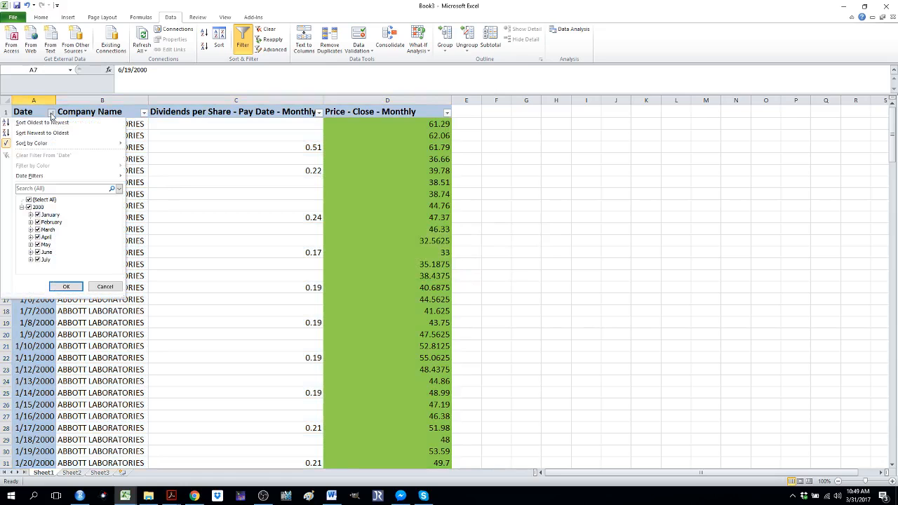
{"action": "left_click", "coordinate": [51, 121]}
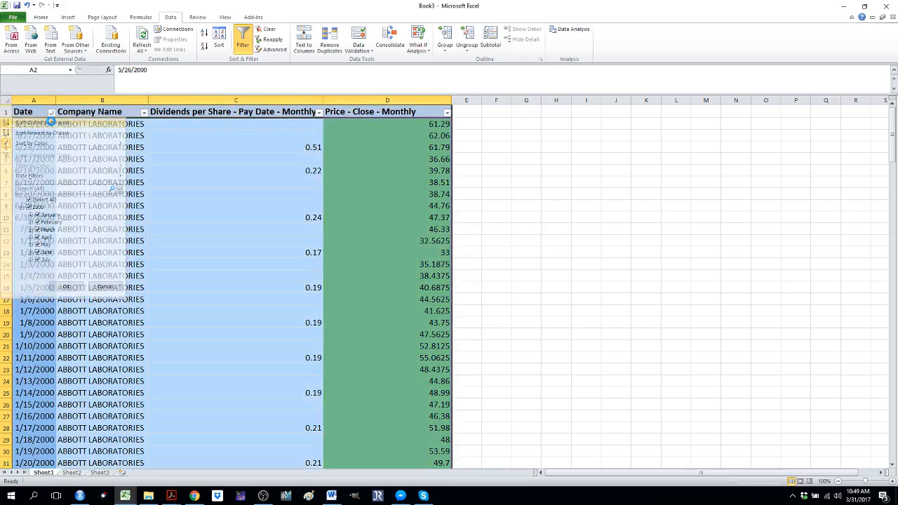
{"action": "key", "text": "Up"}
{"action": "key", "text": "Up"}
{"action": "key", "text": "Up"}
{"action": "key", "text": "Up"}
{"action": "key", "text": "Up"}
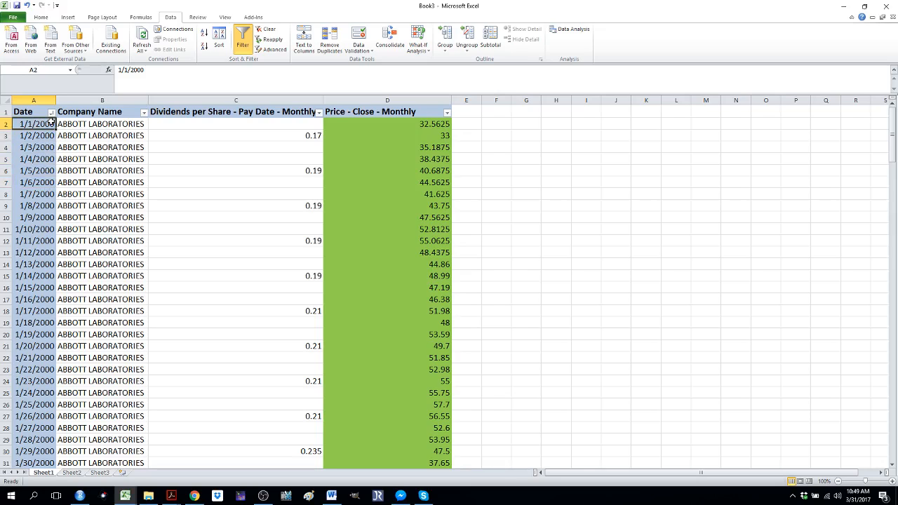
{"action": "key", "text": "ctrl+Down"}
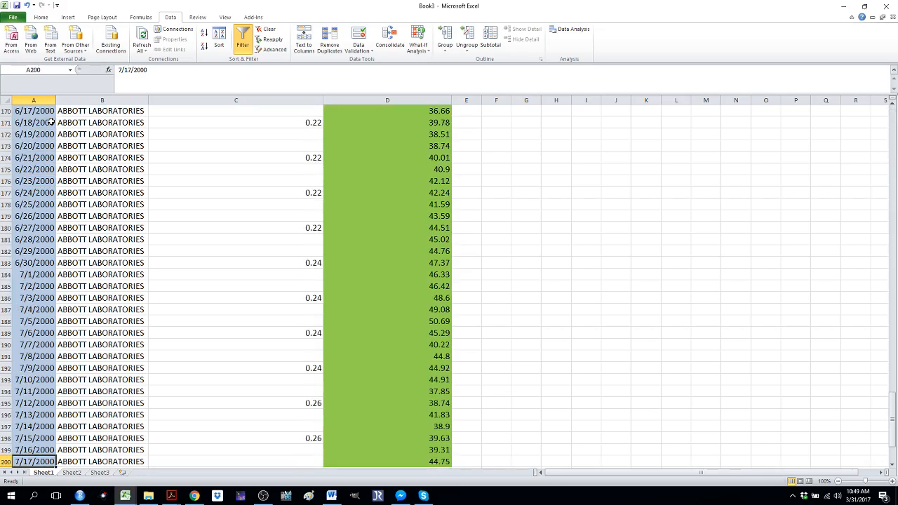
{"action": "key", "text": "ctrl+Up"}
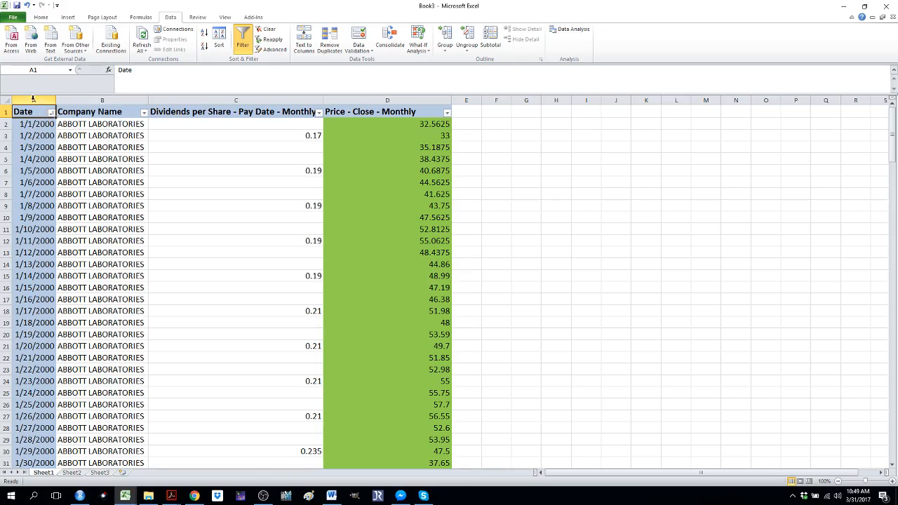
Apply a duplicate-values conditional format with Light Red Fill with Dark Red Text to the whole Date column
{"action": "left_click", "coordinate": [33, 99]}
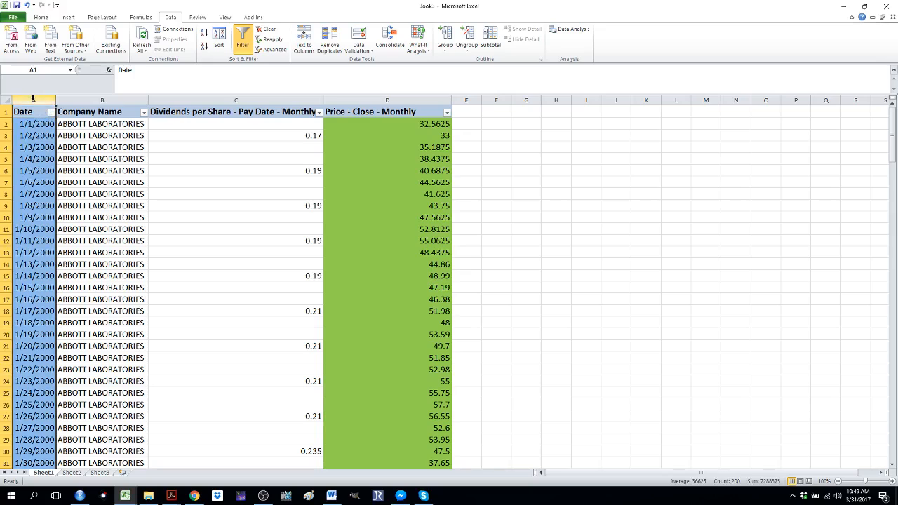
{"action": "left_click", "coordinate": [40, 18]}
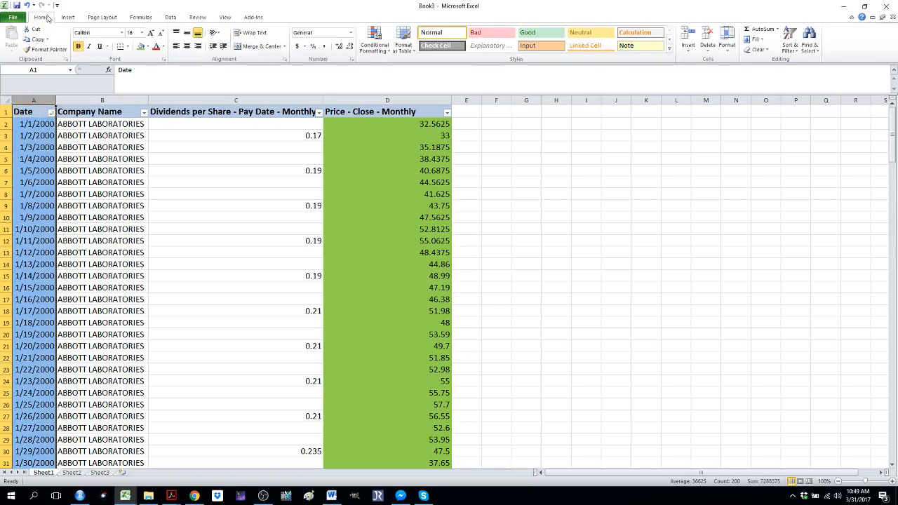
{"action": "left_click", "coordinate": [375, 56]}
{"action": "mouse_move", "coordinate": [384, 68]}
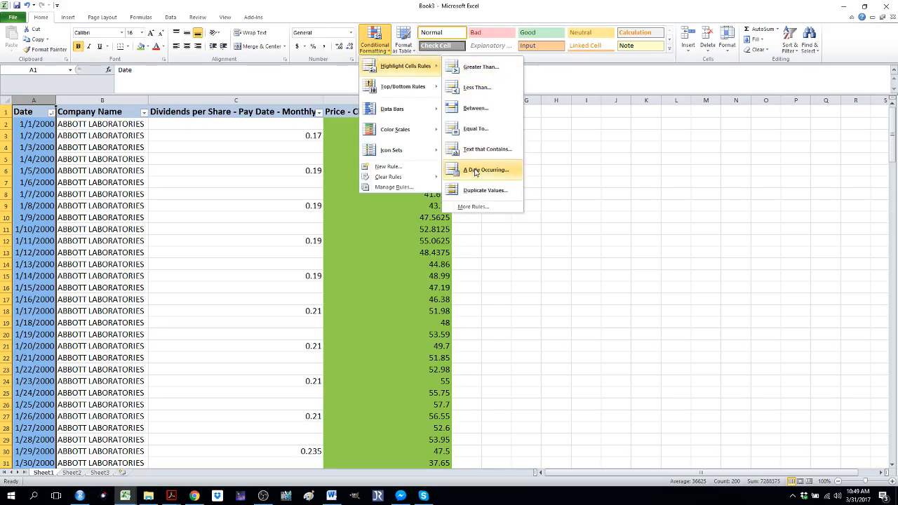
{"action": "left_click", "coordinate": [481, 190]}
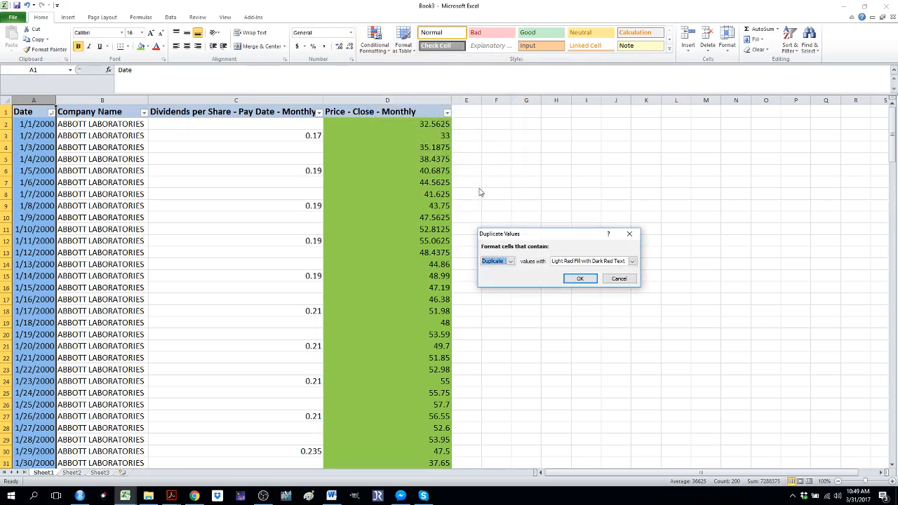
{"action": "left_click", "coordinate": [581, 278]}
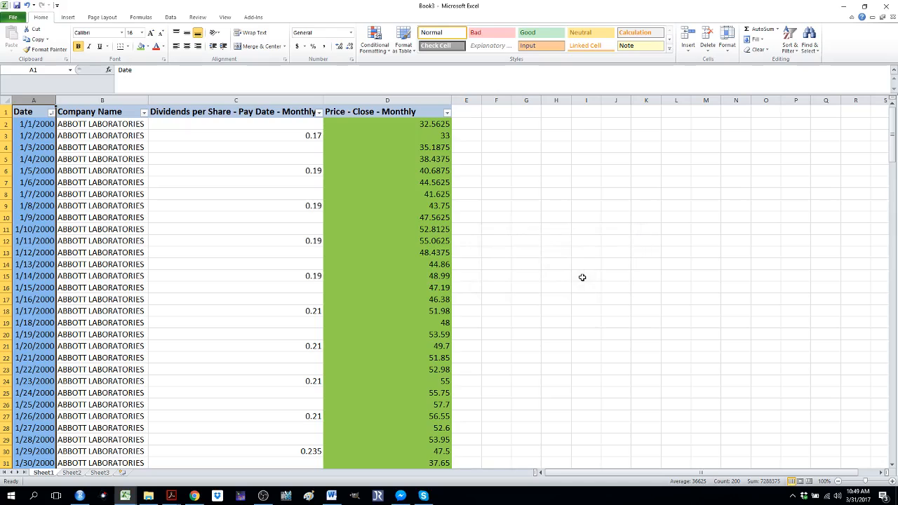
Check the Date column's sort-by-color options for any highlight color, leaving the list's order as it is
{"action": "left_click", "coordinate": [51, 113]}
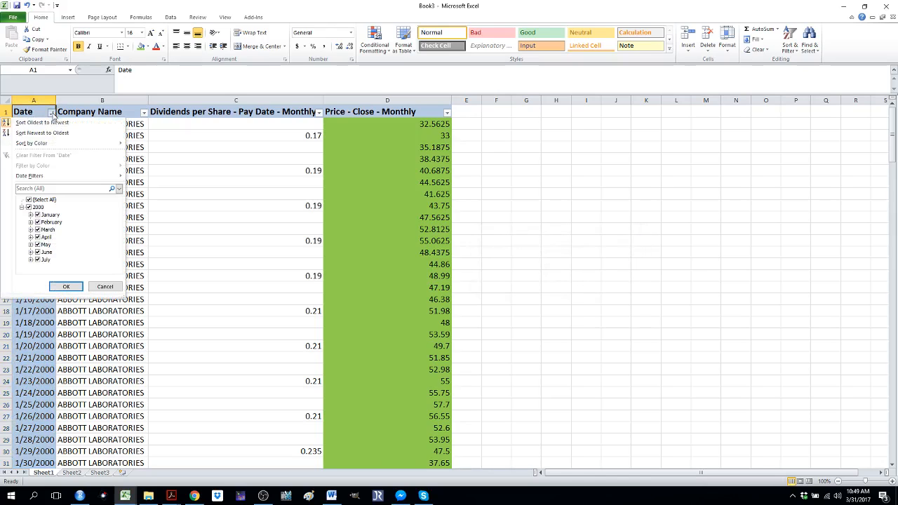
{"action": "mouse_move", "coordinate": [56, 145]}
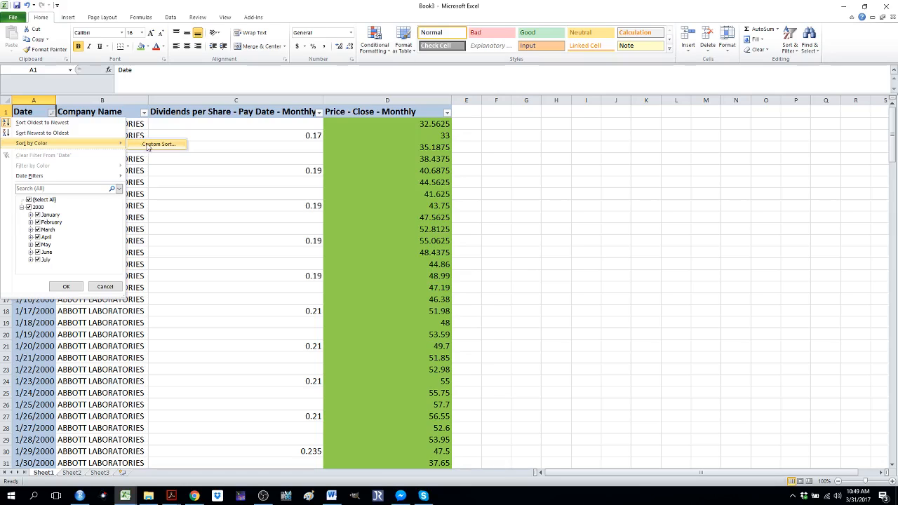
{"action": "left_click", "coordinate": [166, 193]}
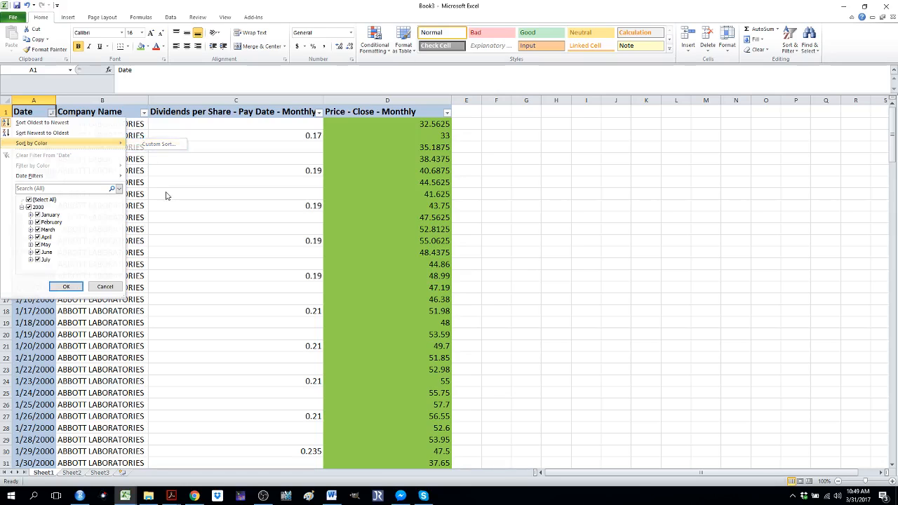
Examine the Date column from its first record down to its last for any cells highlighted as duplicates
{"action": "key", "text": "Down"}
{"action": "key", "text": "Down"}
{"action": "key", "text": "Down"}
{"action": "key", "text": "Down"}
{"action": "key", "text": "Down"}
{"action": "key", "text": "Down"}
{"action": "key", "text": "Down"}
{"action": "key", "text": "Down"}
{"action": "key", "text": "Down"}
{"action": "key", "text": "Down"}
{"action": "key", "text": "Down"}
{"action": "key", "text": "Down"}
{"action": "key", "text": "Down"}
{"action": "key", "text": "Down"}
{"action": "key", "text": "Down"}
{"action": "key", "text": "Down"}
{"action": "key", "text": "Down"}
{"action": "key", "text": "Down"}
{"action": "key", "text": "Down"}
{"action": "key", "text": "Down"}
{"action": "key", "text": "Down"}
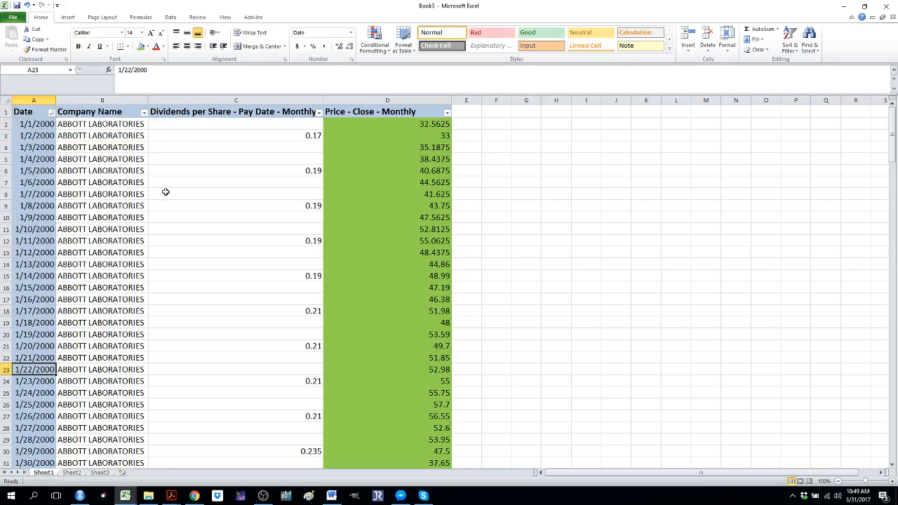
{"action": "key", "text": "Down"}
{"action": "key", "text": "Down"}
{"action": "key", "text": "Down"}
{"action": "key", "text": "Down"}
{"action": "key", "text": "Down"}
{"action": "key", "text": "Down"}
{"action": "key", "text": "Down"}
{"action": "key", "text": "Down"}
{"action": "key", "text": "Down"}
{"action": "key", "text": "Down"}
{"action": "key", "text": "Down"}
{"action": "key", "text": "Down"}
{"action": "key", "text": "Down"}
{"action": "key", "text": "Down"}
{"action": "key", "text": "Down"}
{"action": "key", "text": "Down"}
{"action": "key", "text": "Down"}
{"action": "key", "text": "Down"}
{"action": "key", "text": "Down"}
{"action": "key", "text": "Down"}
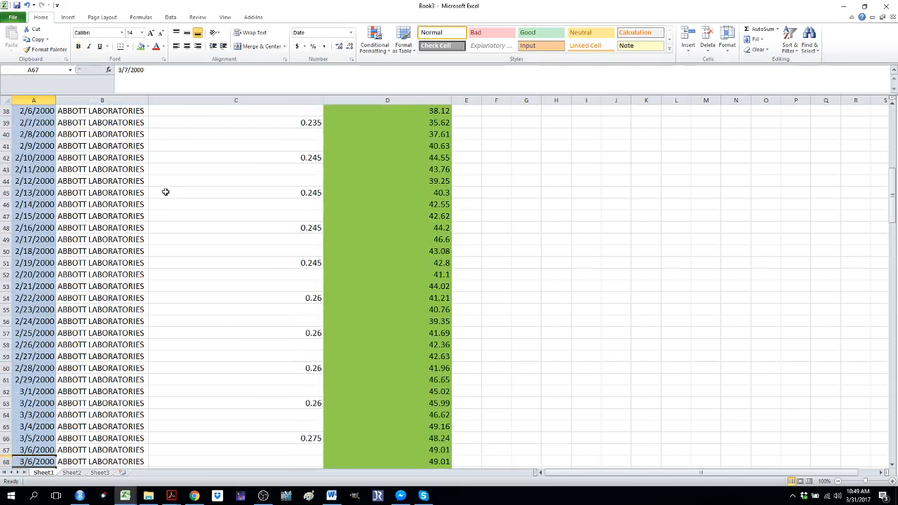
{"action": "key", "text": "Down"}
{"action": "key", "text": "Down"}
{"action": "key", "text": "Down"}
{"action": "key", "text": "Down"}
{"action": "key", "text": "Down"}
{"action": "key", "text": "Down"}
{"action": "key", "text": "Down"}
{"action": "key", "text": "Down"}
{"action": "key", "text": "Down"}
{"action": "key", "text": "Down"}
{"action": "key", "text": "Down"}
{"action": "key", "text": "Down"}
{"action": "key", "text": "Down"}
{"action": "key", "text": "Down"}
{"action": "key", "text": "Down"}
{"action": "key", "text": "Down"}
{"action": "key", "text": "Down"}
{"action": "key", "text": "Down"}
{"action": "key", "text": "Down"}
{"action": "key", "text": "Down"}
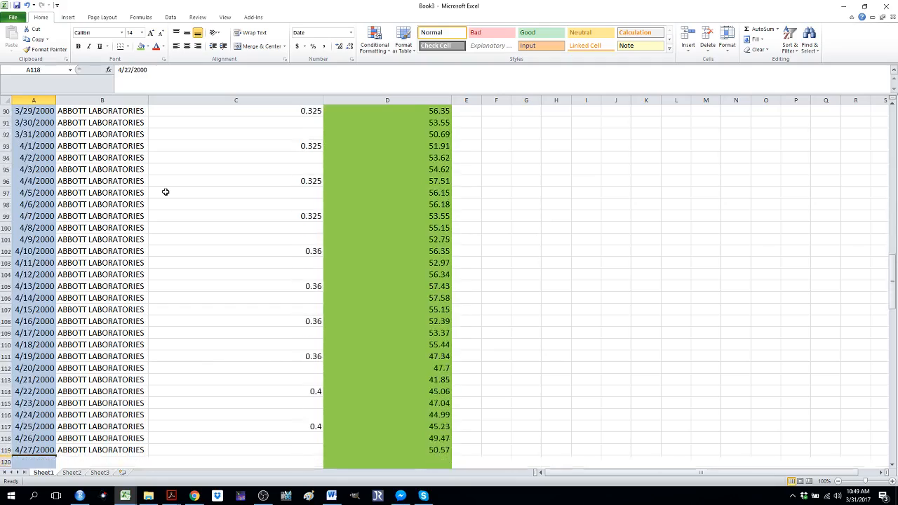
{"action": "key", "text": "Down"}
{"action": "key", "text": "Down"}
{"action": "key", "text": "Down"}
{"action": "key", "text": "Down"}
{"action": "key", "text": "Down"}
{"action": "key", "text": "Down"}
{"action": "key", "text": "Down"}
{"action": "key", "text": "Down"}
{"action": "key", "text": "Down"}
{"action": "key", "text": "Down"}
{"action": "key", "text": "Down"}
{"action": "key", "text": "Down"}
{"action": "key", "text": "Down"}
{"action": "key", "text": "Down"}
{"action": "key", "text": "Down"}
{"action": "key", "text": "Down"}
{"action": "key", "text": "Down"}
{"action": "key", "text": "Down"}
{"action": "key", "text": "Down"}
{"action": "key", "text": "Down"}
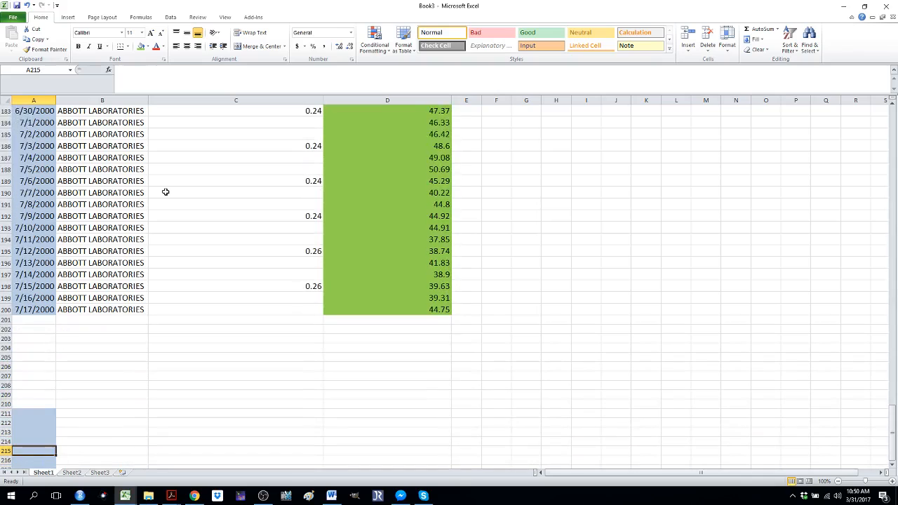
{"action": "key", "text": "Up"}
{"action": "key", "text": "Up"}
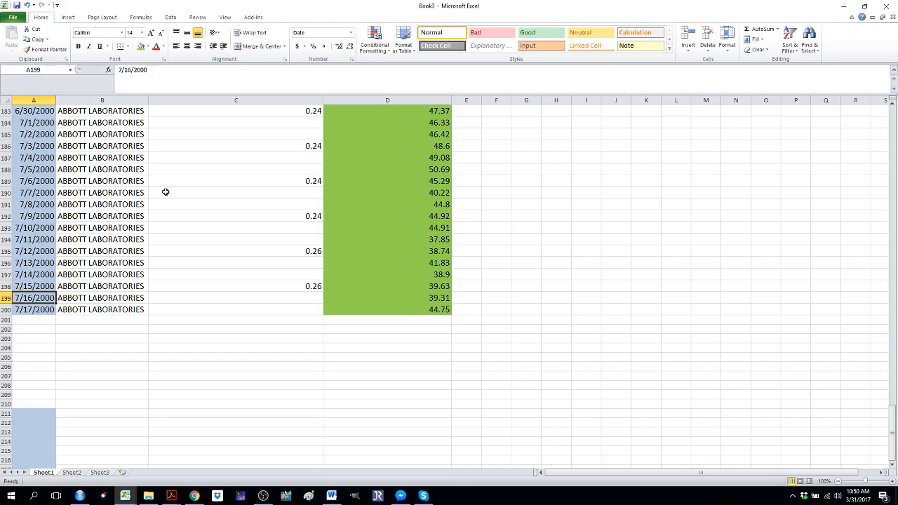
{"action": "key", "text": "alt+Tab"}
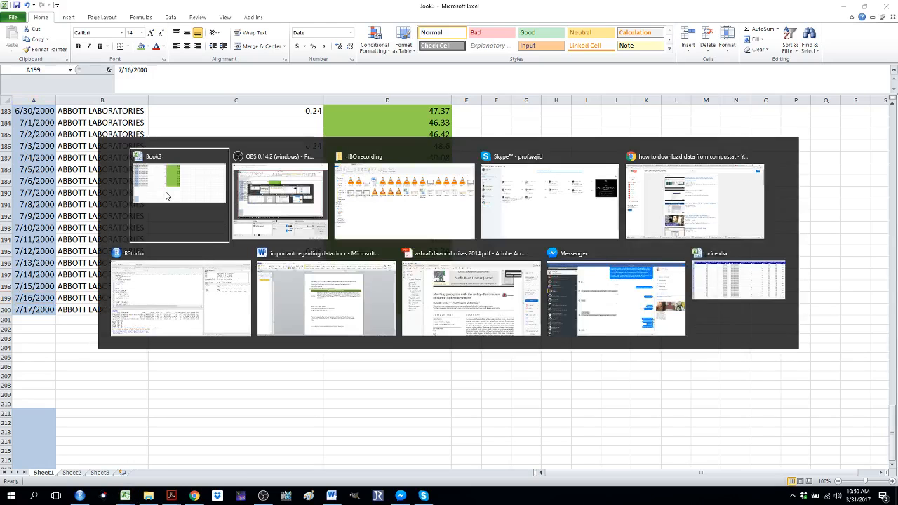